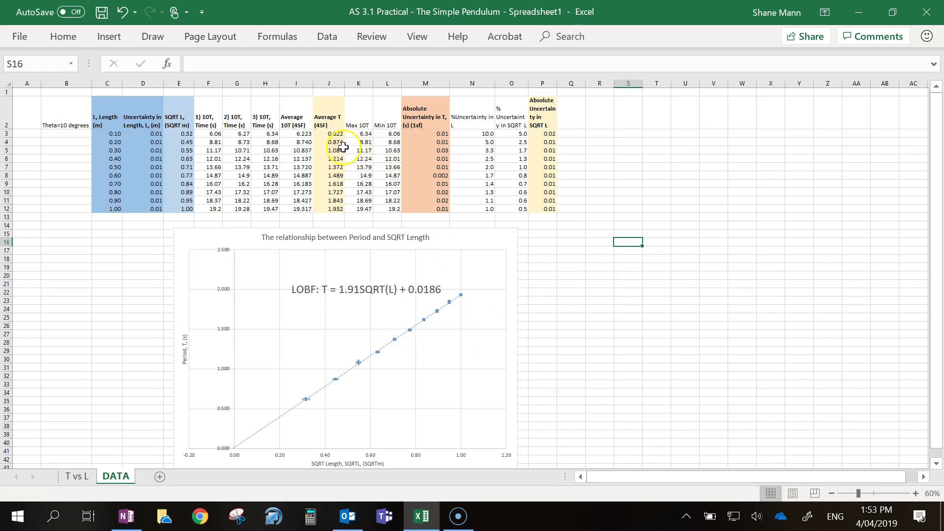
Select column K, the Max 10T column
{"action": "left_click", "coordinate": [353, 82]}
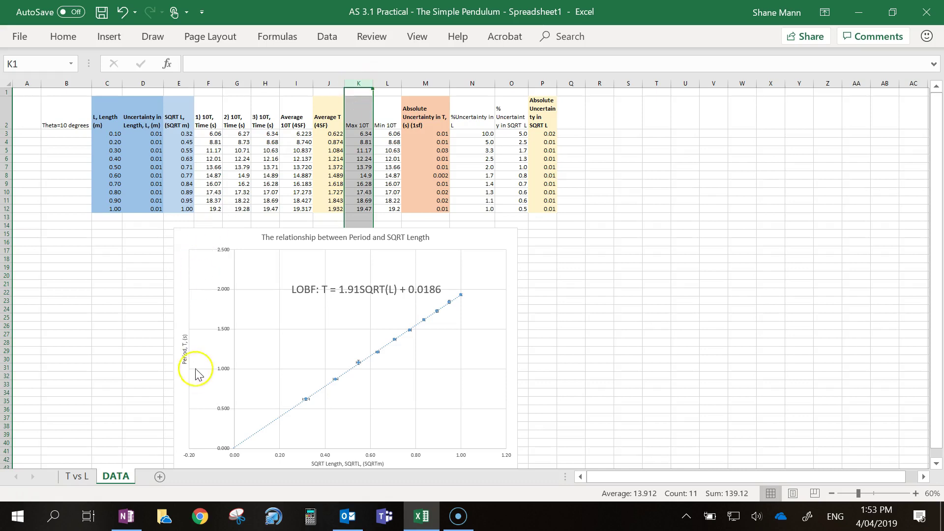
Insert a blank column K between Average T and Max 10T
{"action": "right_click", "coordinate": [358, 85]}
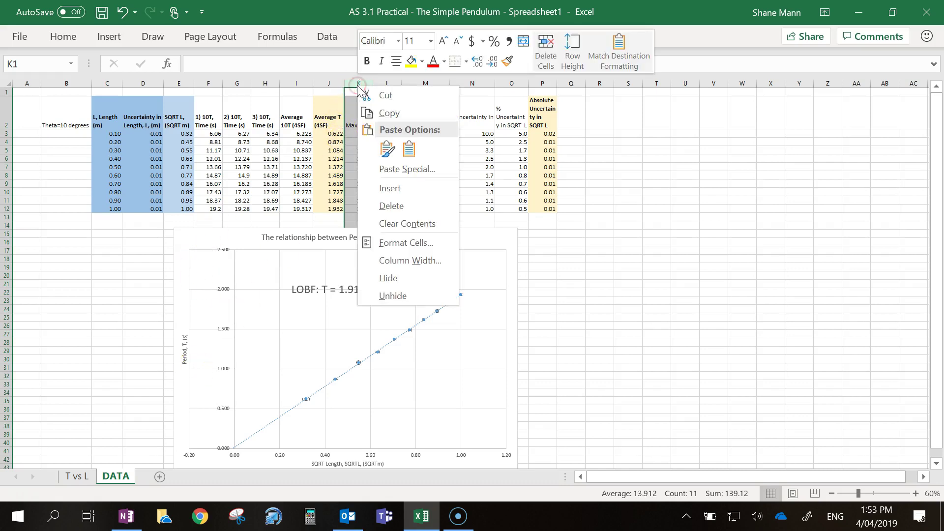
{"action": "left_click", "coordinate": [395, 194]}
{"action": "left_click", "coordinate": [573, 242]}
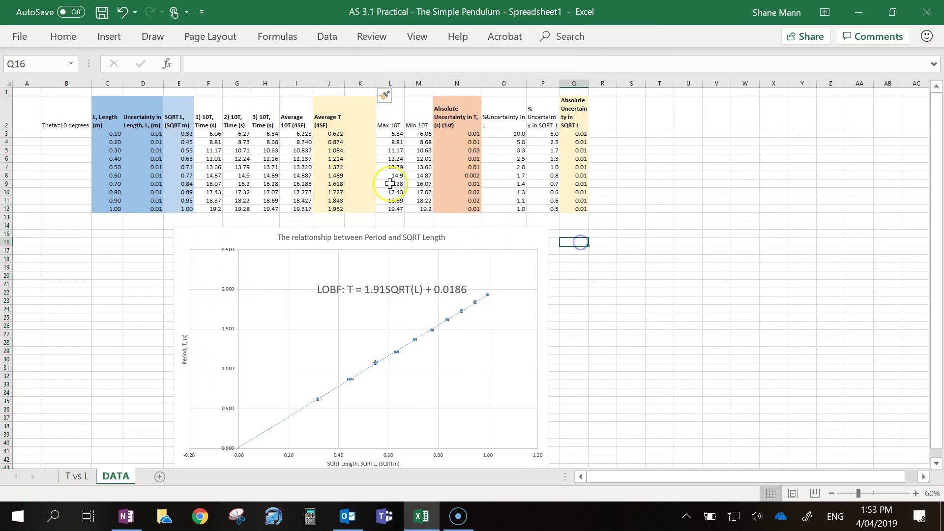
Head the new column 'Error Line' in K2 and check its K3 and K12 data cells
{"action": "left_click", "coordinate": [361, 117]}
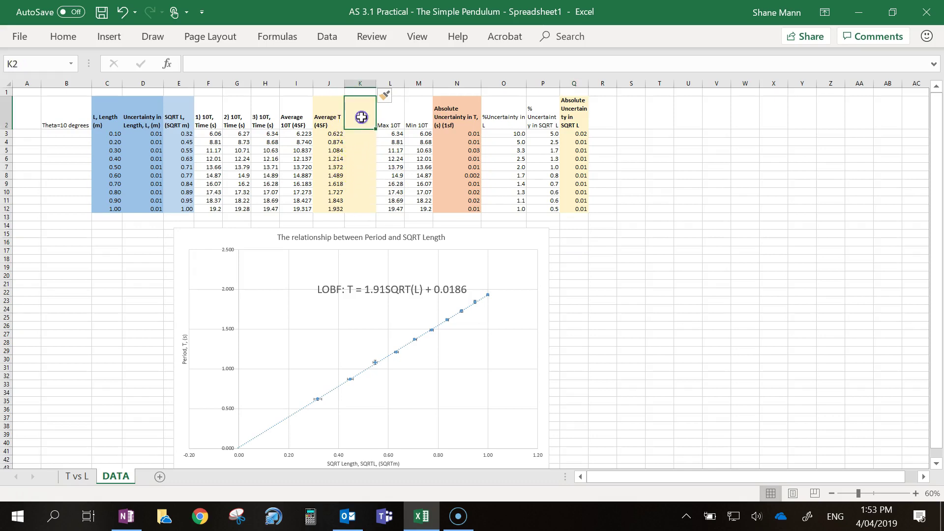
{"action": "type", "text": "Error Line"}
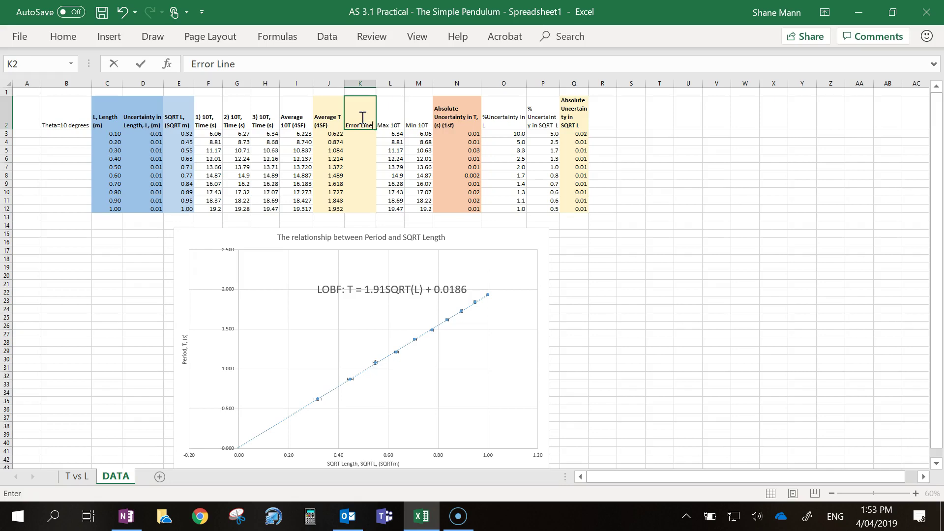
{"action": "left_click", "coordinate": [659, 250]}
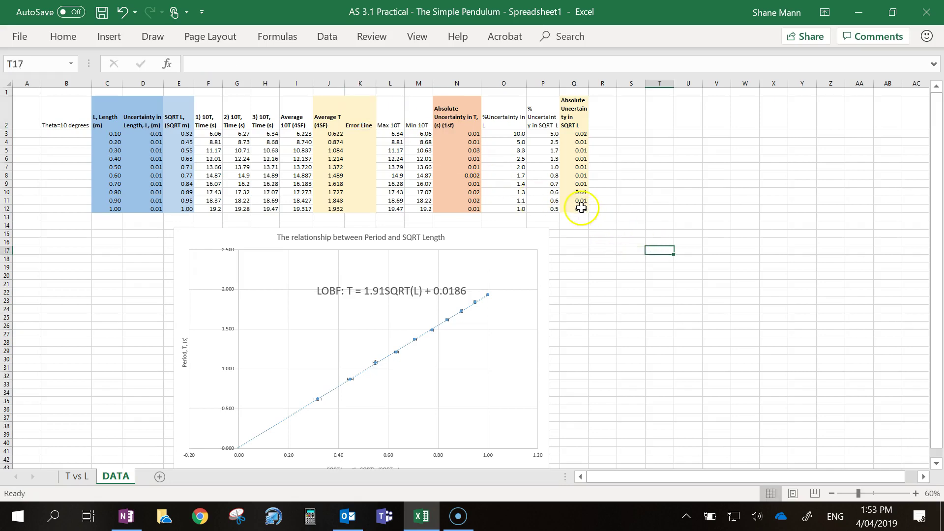
{"action": "left_click", "coordinate": [359, 134]}
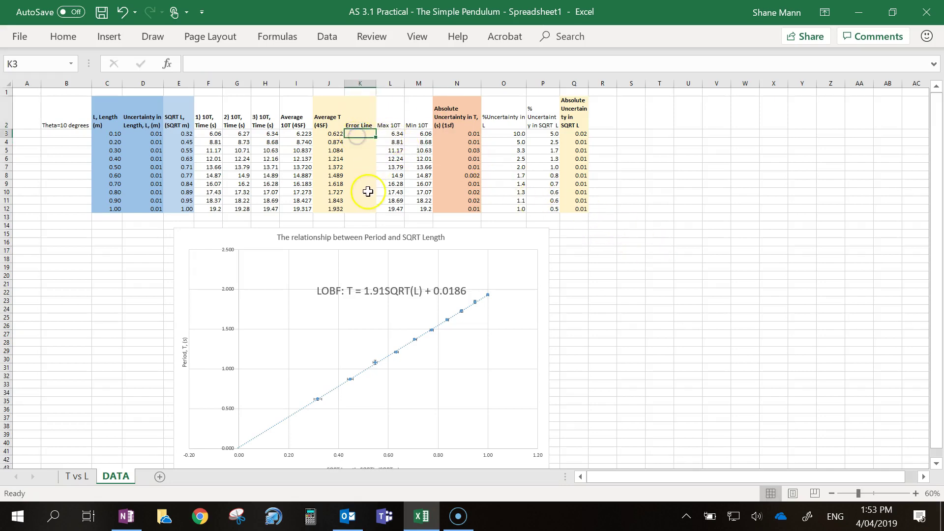
{"action": "left_click", "coordinate": [365, 208]}
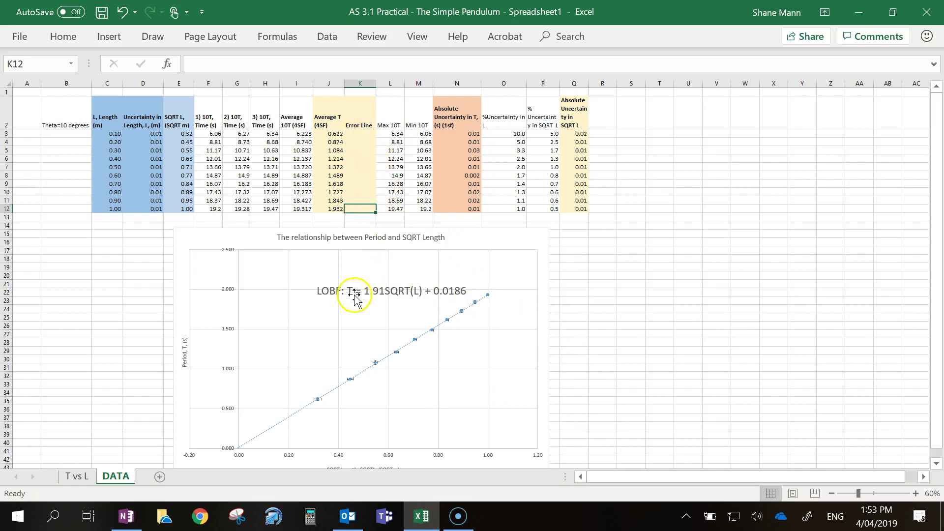
Stretch the chart's column J data range to also include the Error Line column K
{"action": "left_click", "coordinate": [264, 273]}
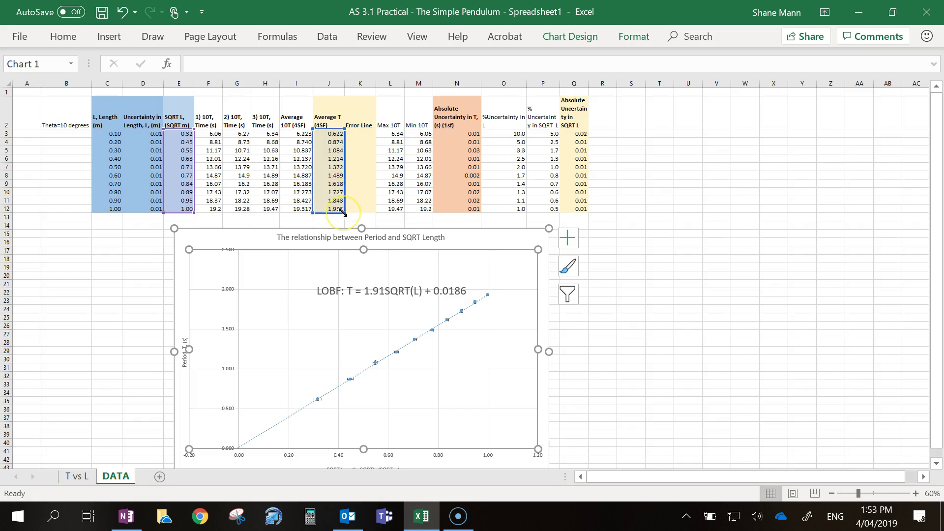
{"action": "left_click_drag", "start_coordinate": [346, 213], "coordinate": [369, 213]}
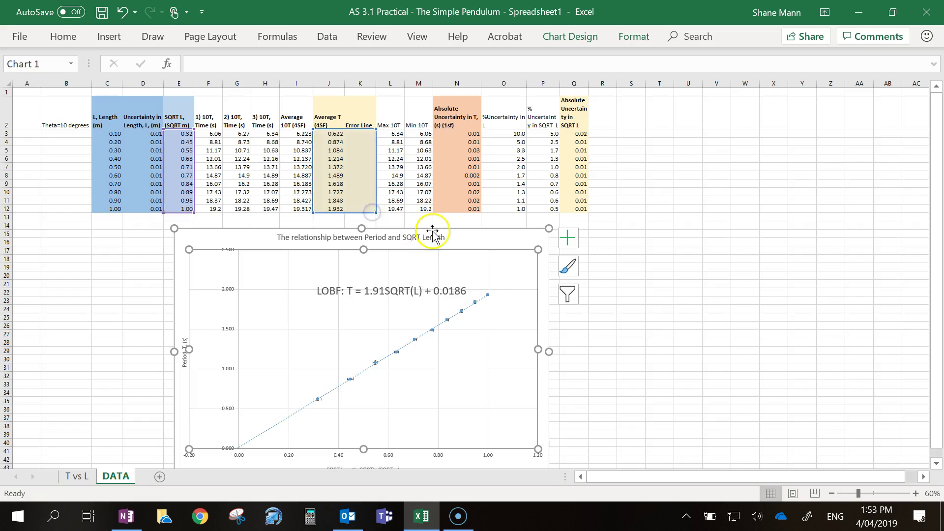
{"action": "left_click", "coordinate": [361, 134]}
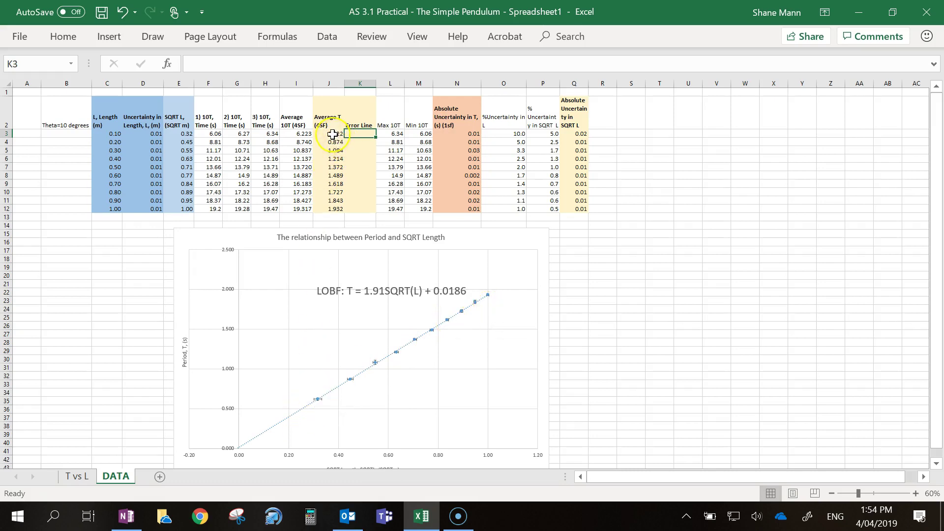
After checking the J3 and N3 formulas, enter 0.63 in K3
{"action": "left_click", "coordinate": [332, 134]}
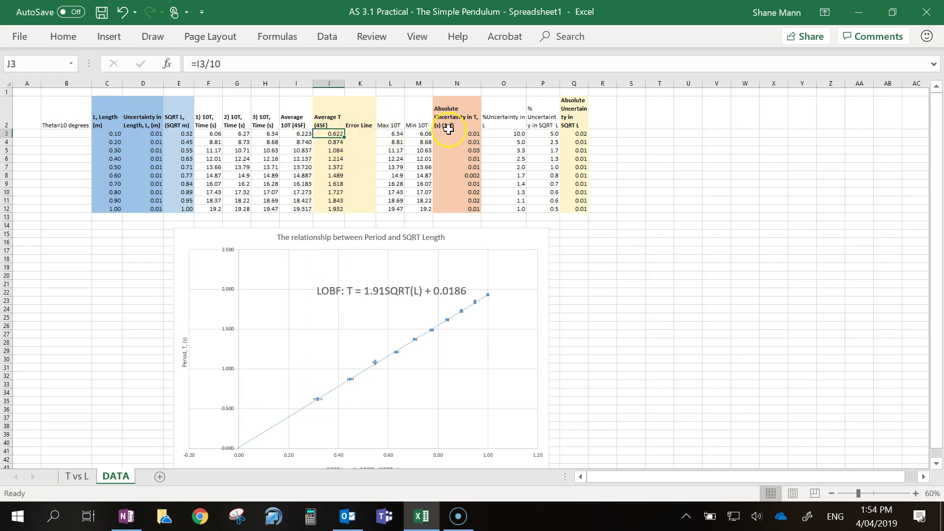
{"action": "left_click", "coordinate": [465, 134]}
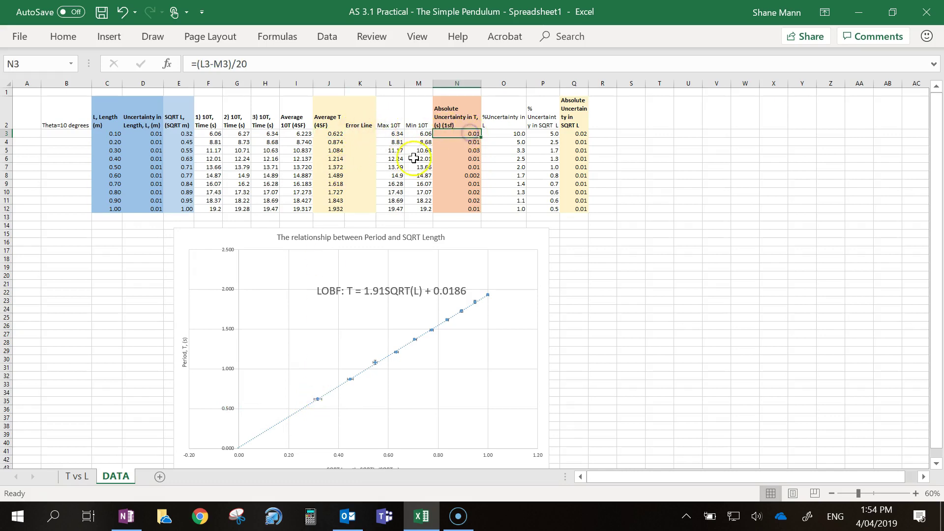
{"action": "left_click", "coordinate": [360, 133]}
{"action": "type", "text": "."}
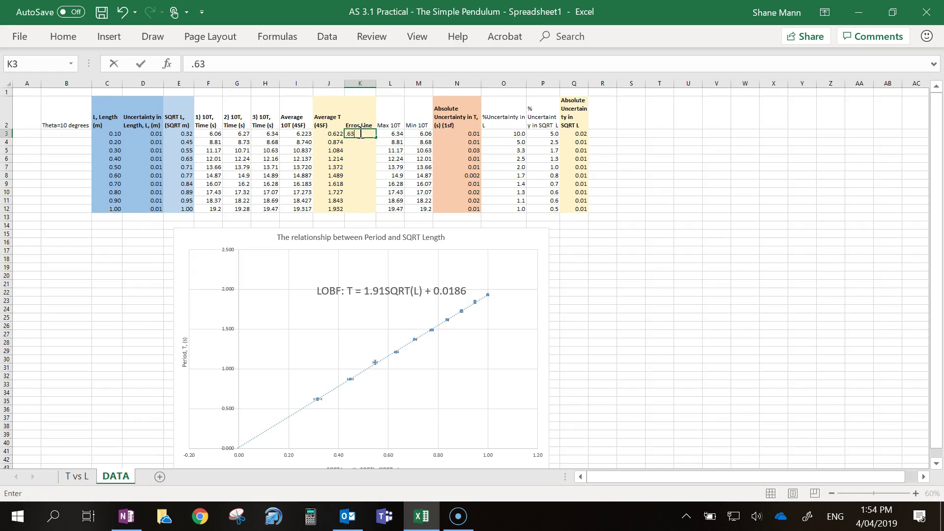
{"action": "type", "text": "63"}
{"action": "left_click", "coordinate": [419, 158]}
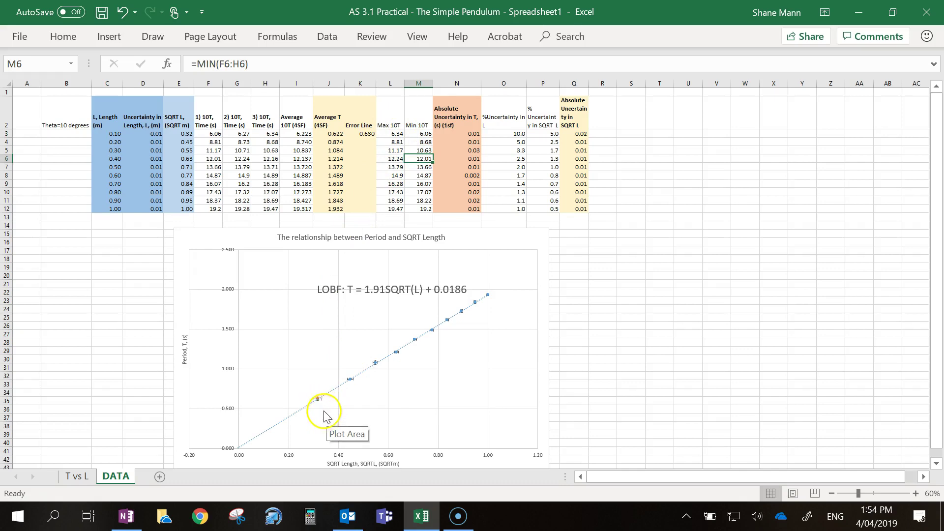
{"action": "left_click", "coordinate": [361, 208]}
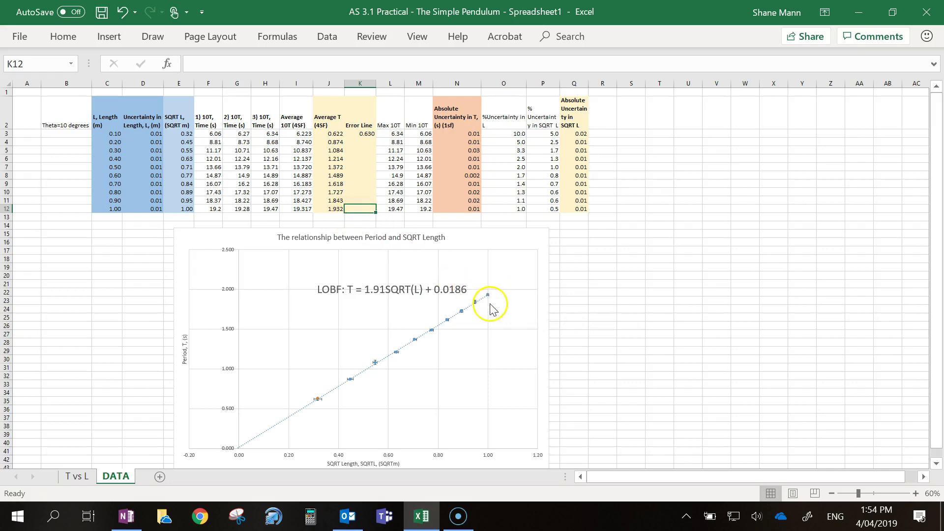
After checking the N12 uncertainty formula, enter 1.92 in K12
{"action": "left_click", "coordinate": [462, 208]}
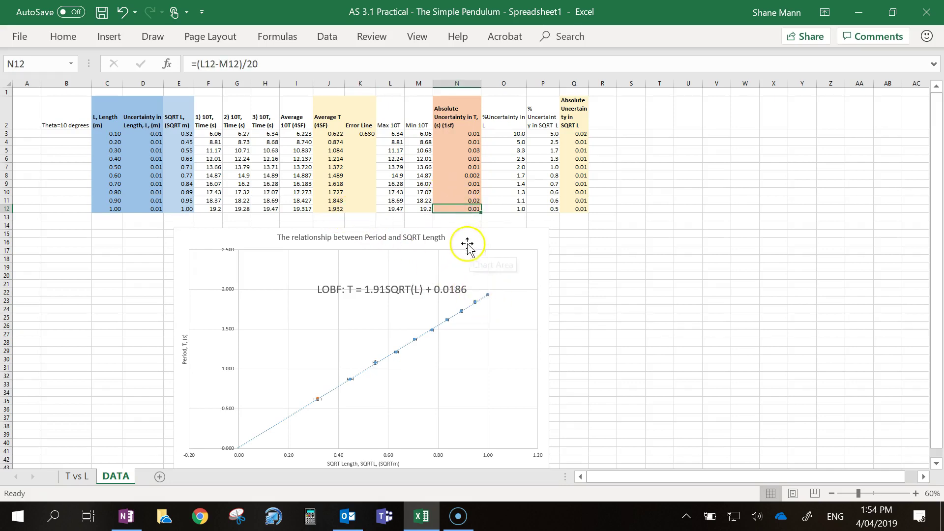
{"action": "left_click", "coordinate": [361, 209]}
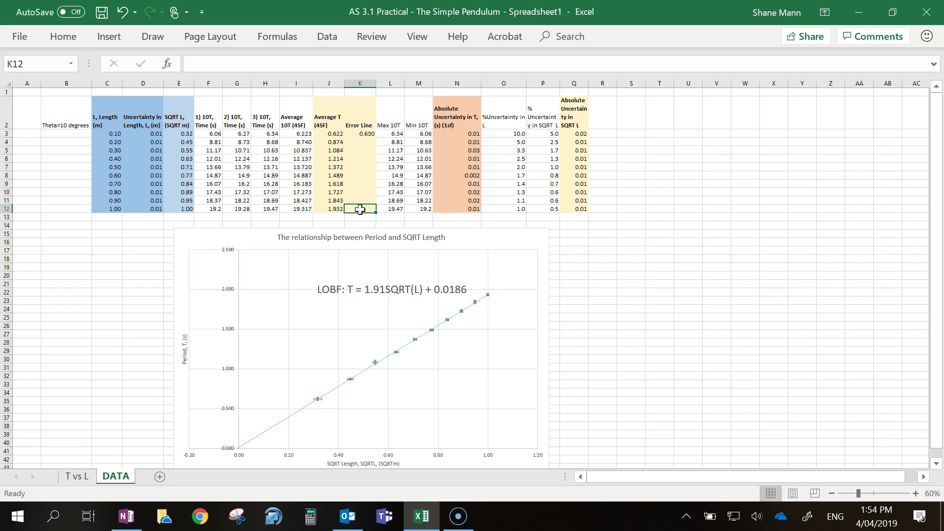
{"action": "type", "text": "1.9"}
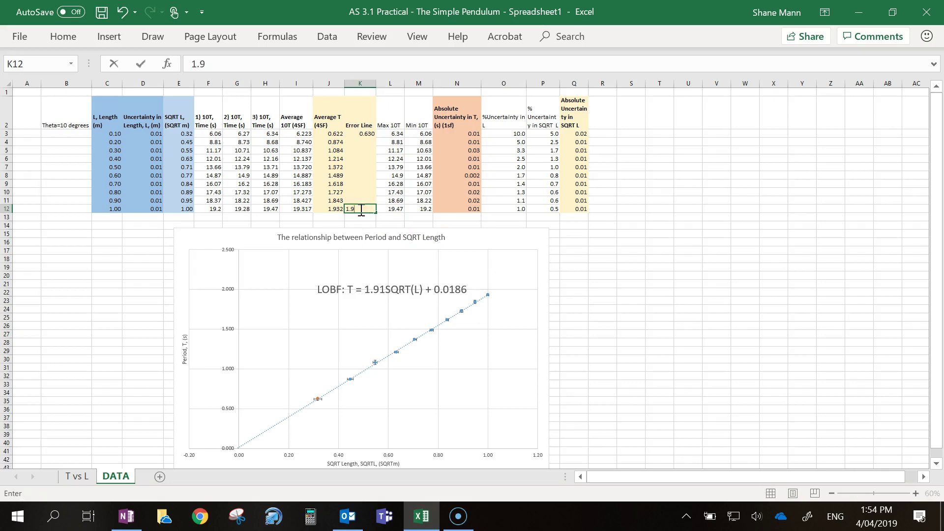
{"action": "type", "text": "2"}
{"action": "key", "text": "Return"}
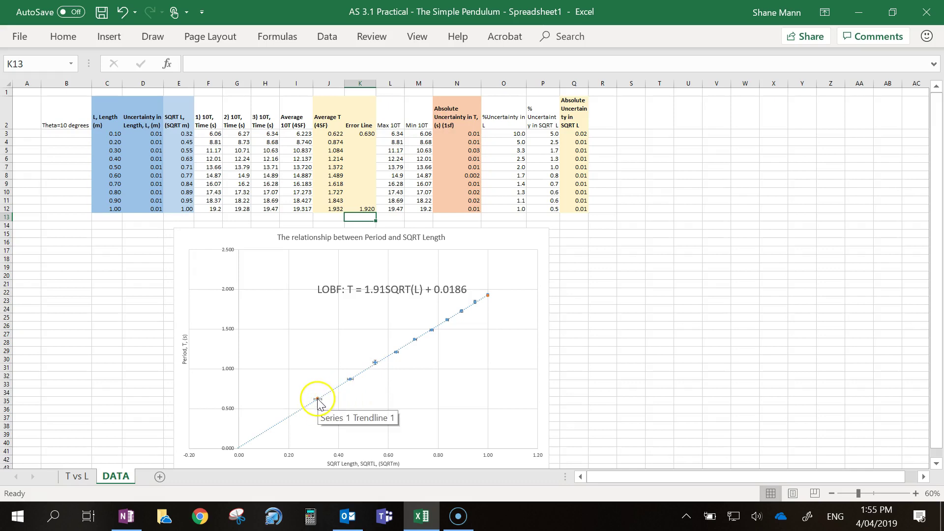
Revise the first Error Line value in K3 to 0.65
{"action": "left_click", "coordinate": [363, 135]}
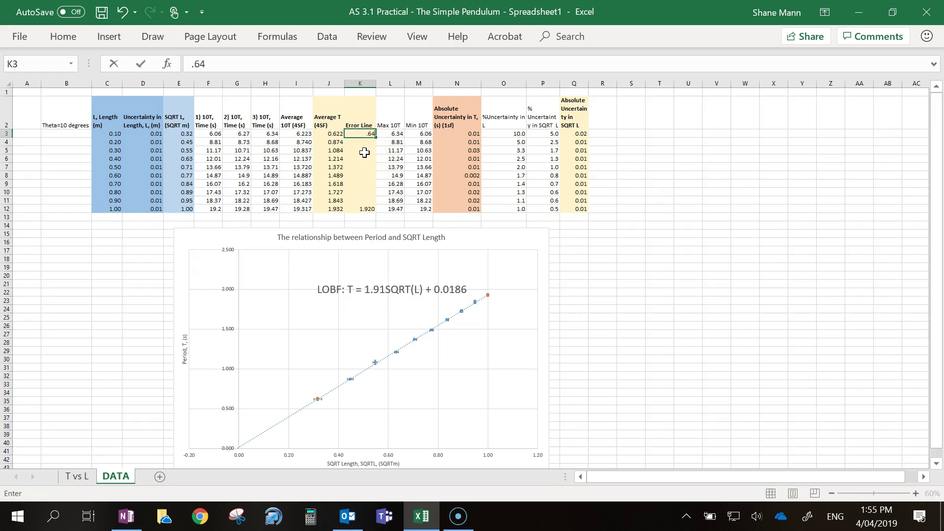
{"action": "key", "text": "Return"}
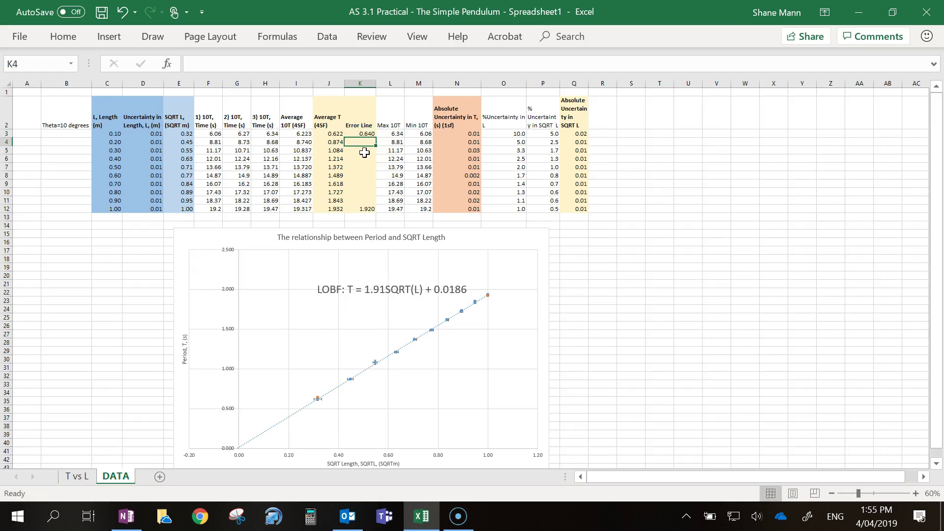
{"action": "left_click", "coordinate": [365, 134]}
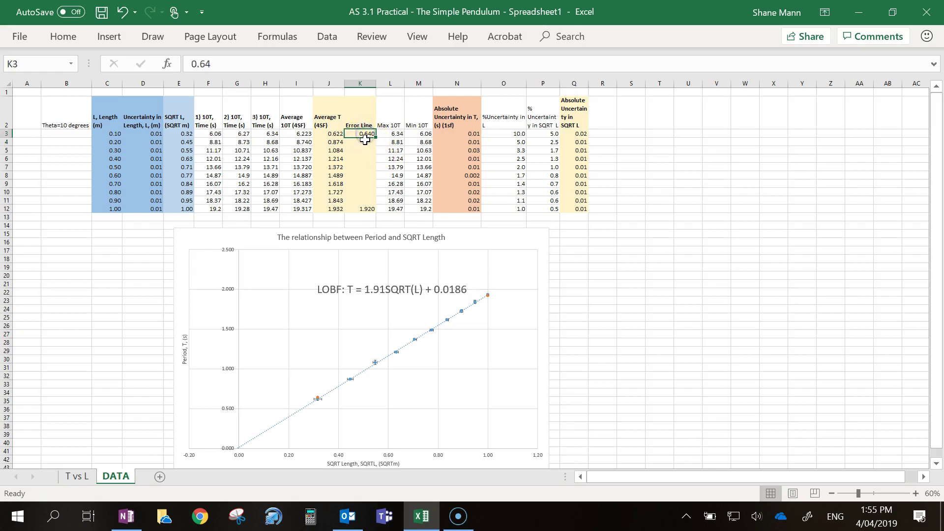
{"action": "type", "text": ".65"}
{"action": "key", "text": "Return"}
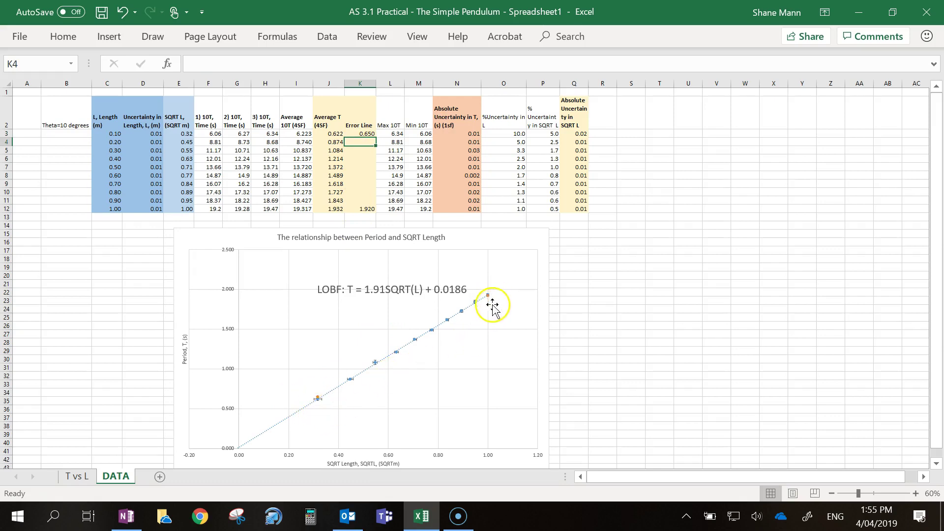
Change the last Error Line value in K12 to 1.9
{"action": "left_click", "coordinate": [365, 208]}
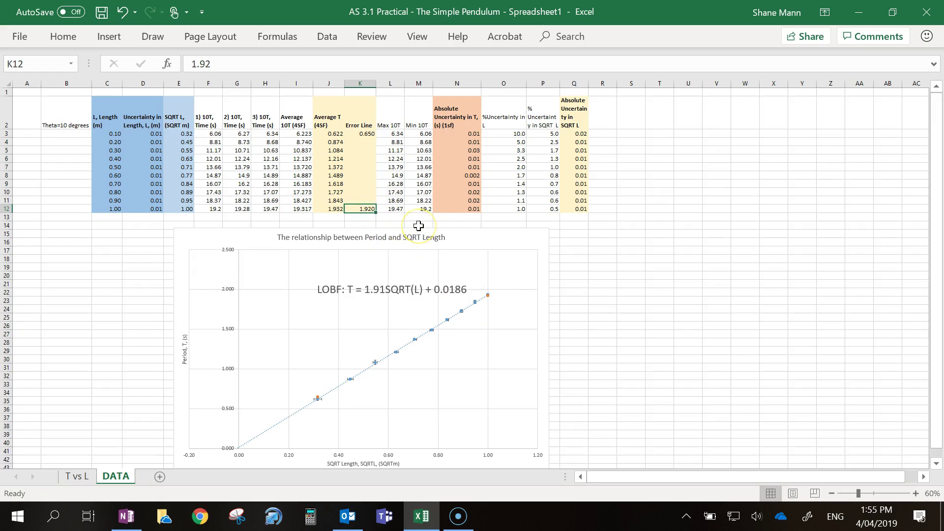
{"action": "type", "text": "1."}
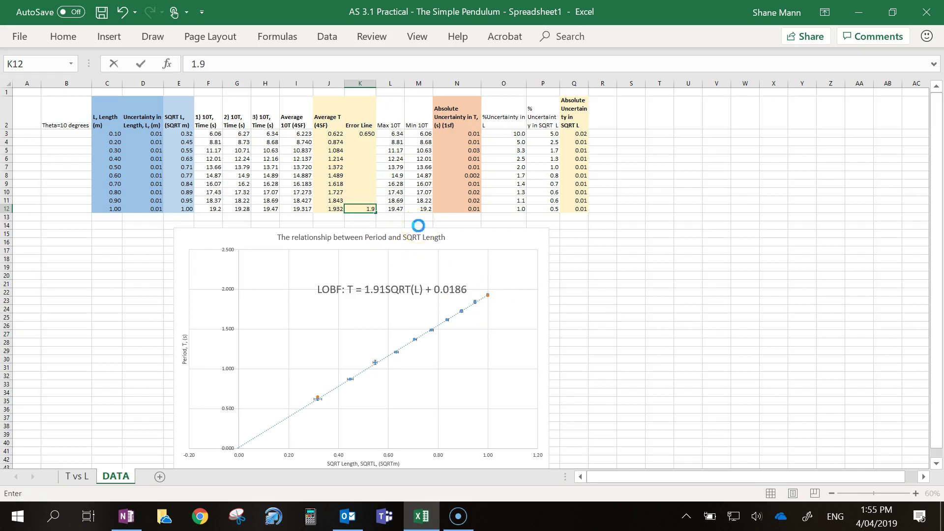
{"action": "key", "text": "Return"}
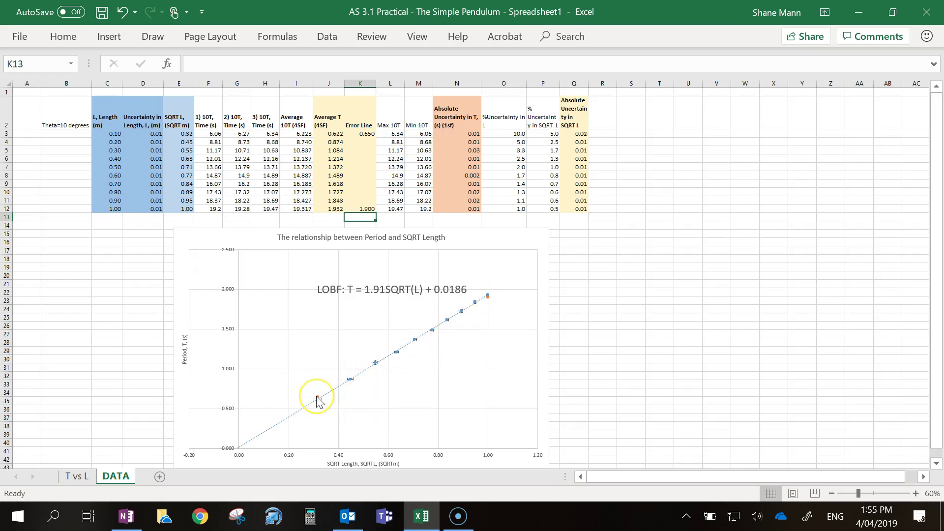
Give the Error Line series a linear trendline with its equation displayed on the chart
{"action": "mouse_move", "coordinate": [317, 401]}
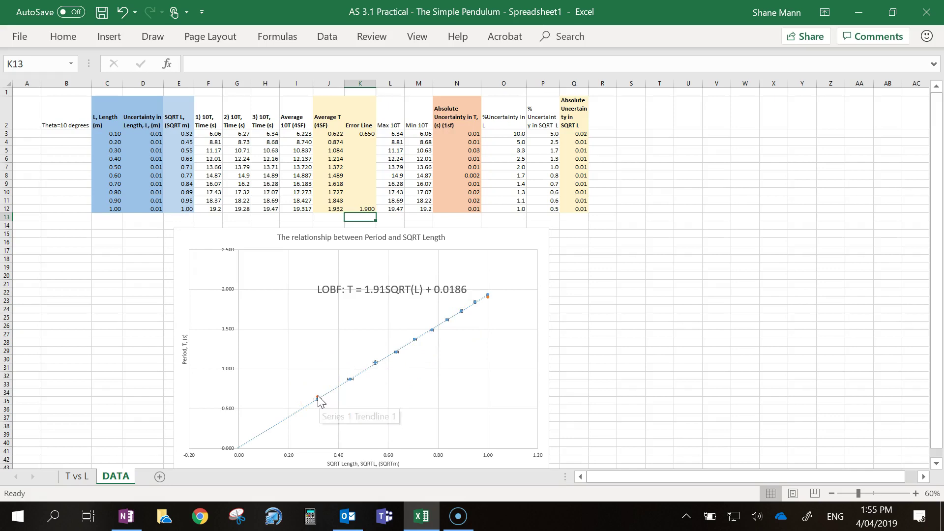
{"action": "left_click", "coordinate": [317, 398]}
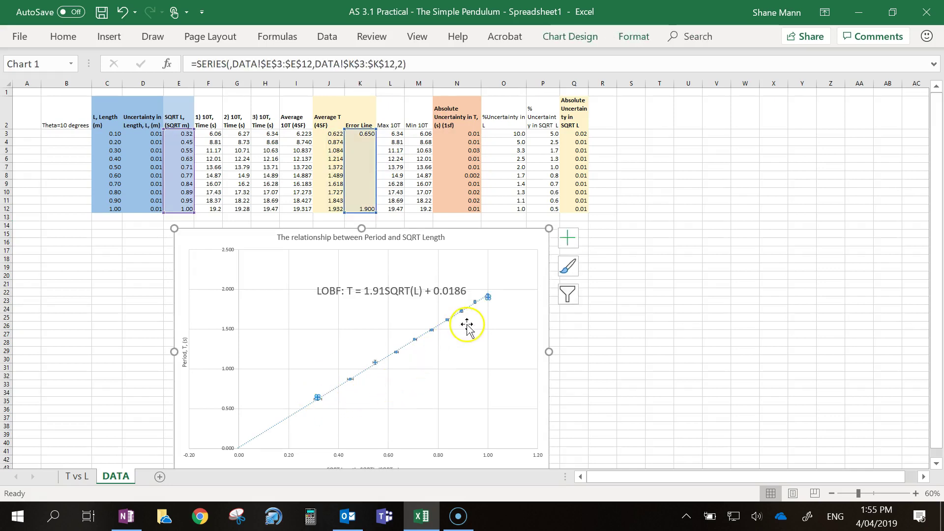
{"action": "left_click", "coordinate": [569, 239]}
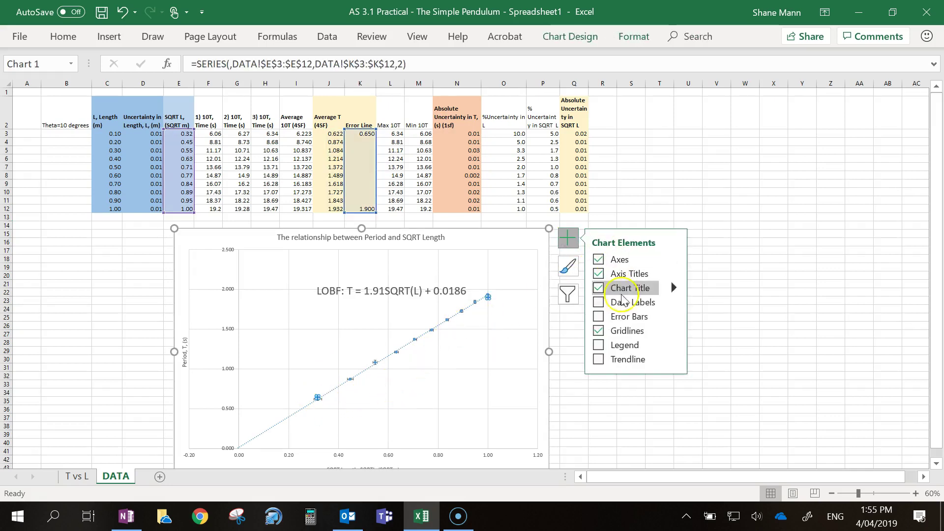
{"action": "left_click", "coordinate": [672, 360]}
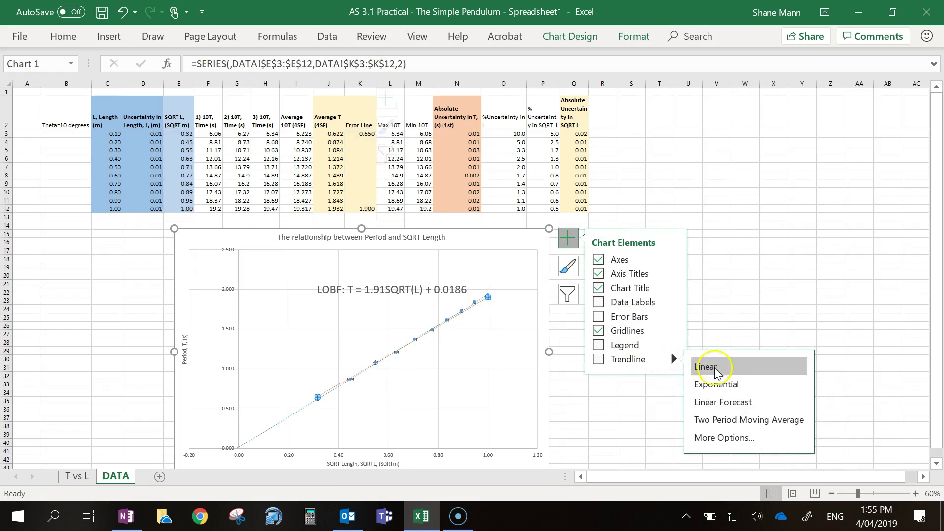
{"action": "left_click", "coordinate": [728, 437]}
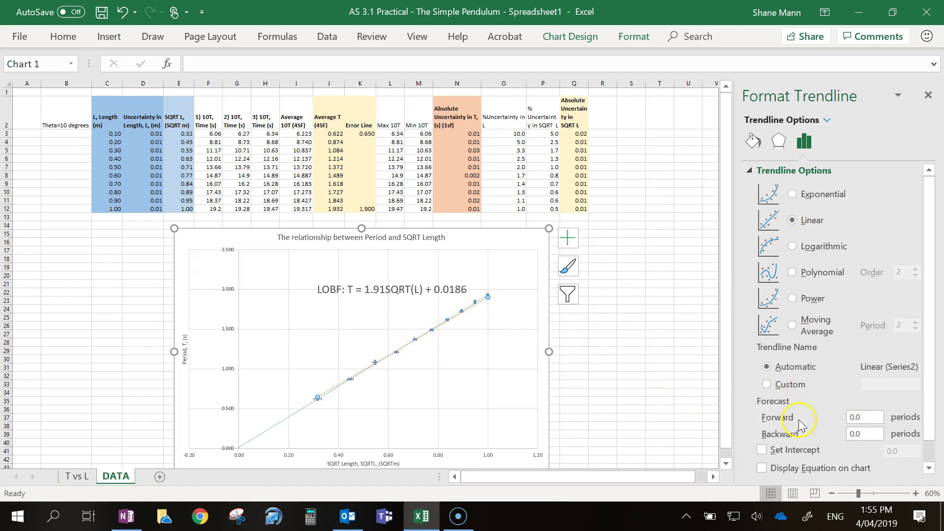
{"action": "left_click", "coordinate": [763, 468]}
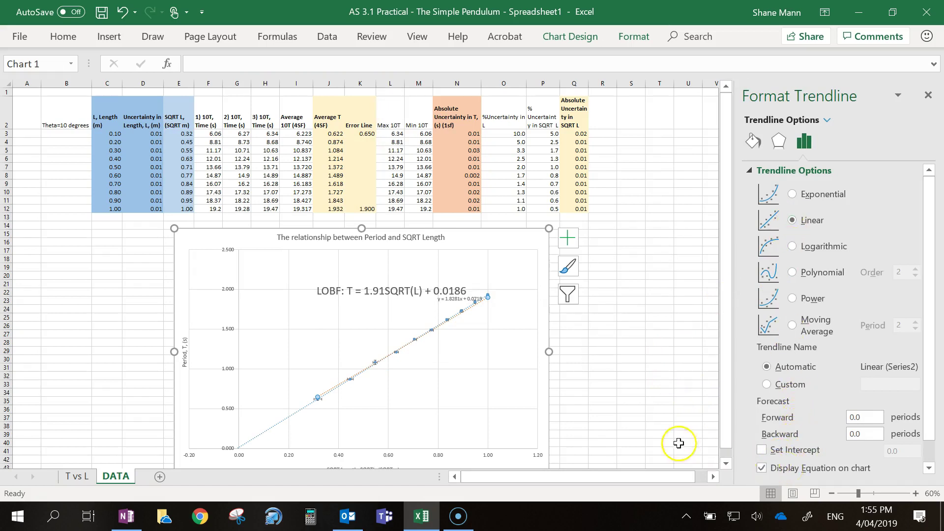
Move the trendline equation label down into the plot and enlarge its font four steps
{"action": "left_click", "coordinate": [454, 301]}
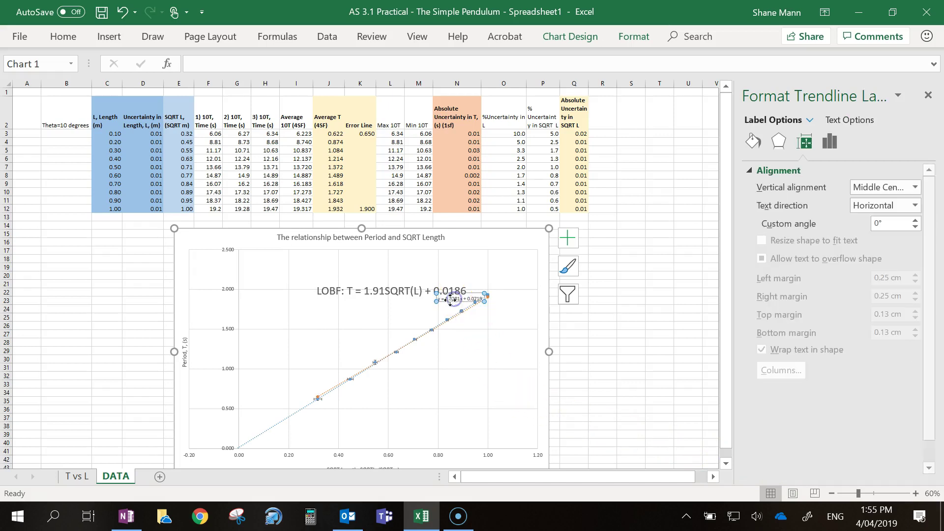
{"action": "left_click_drag", "start_coordinate": [454, 302], "coordinate": [432, 378]}
{"action": "triple_click", "coordinate": [450, 371]}
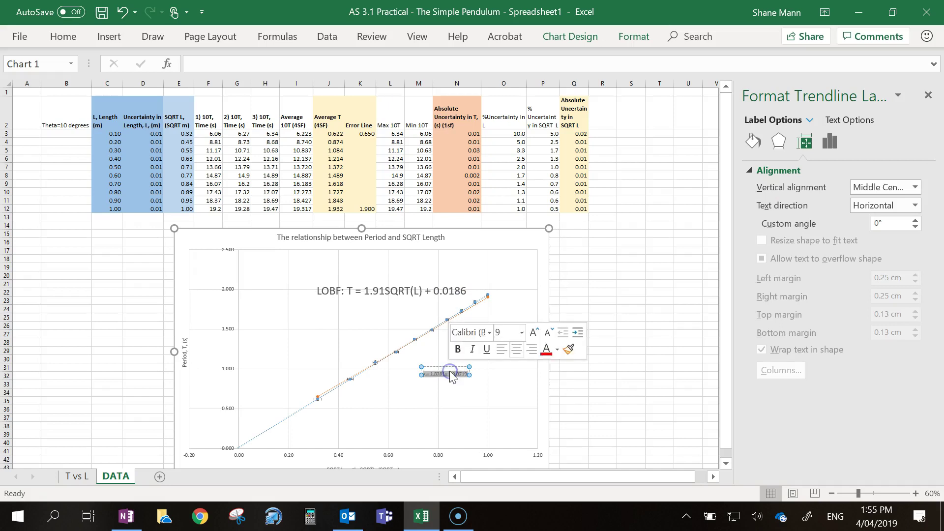
{"action": "left_click", "coordinate": [532, 333]}
{"action": "left_click", "coordinate": [532, 333]}
{"action": "left_click", "coordinate": [532, 334]}
{"action": "left_click", "coordinate": [533, 333]}
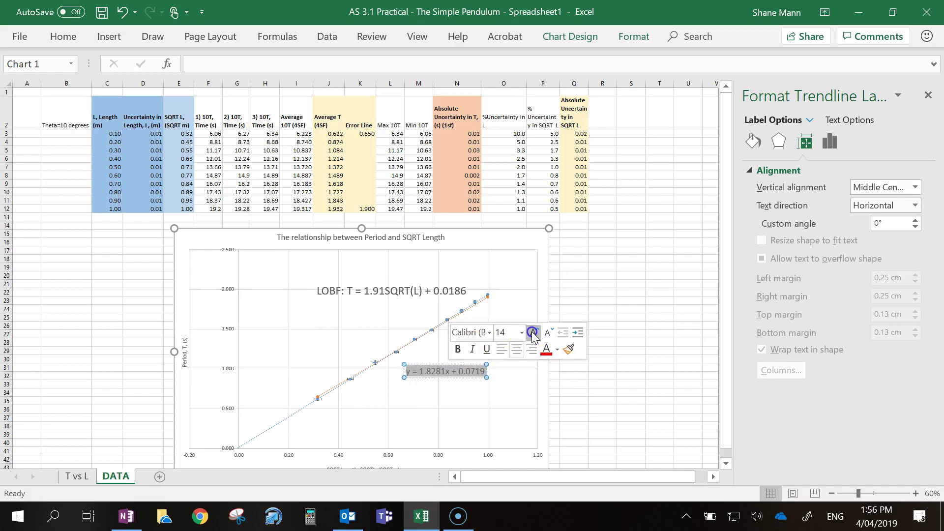
{"action": "left_click", "coordinate": [532, 333]}
{"action": "left_click", "coordinate": [532, 334]}
Edit the label text to read 'LOWF: T = 1.82SQRT(L) + 0.0719'
{"action": "left_click", "coordinate": [392, 374]}
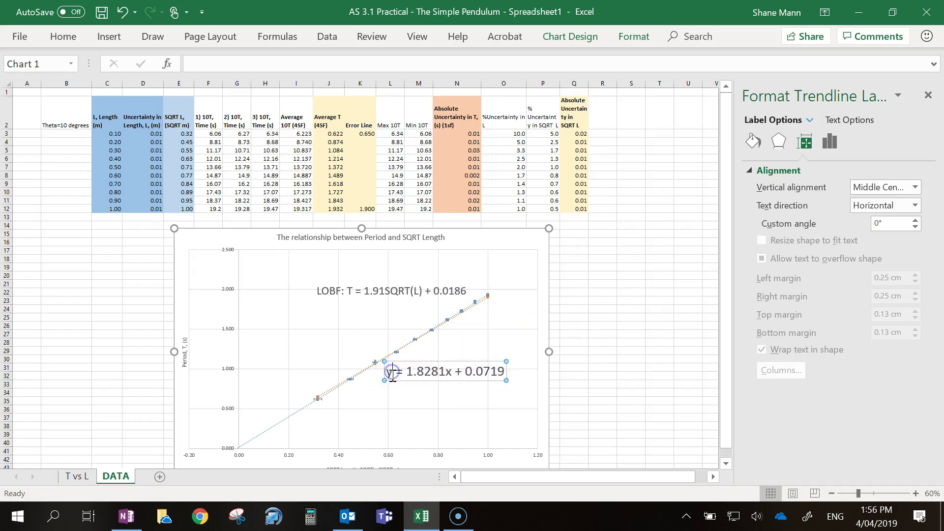
{"action": "key", "text": "BackSpace"}
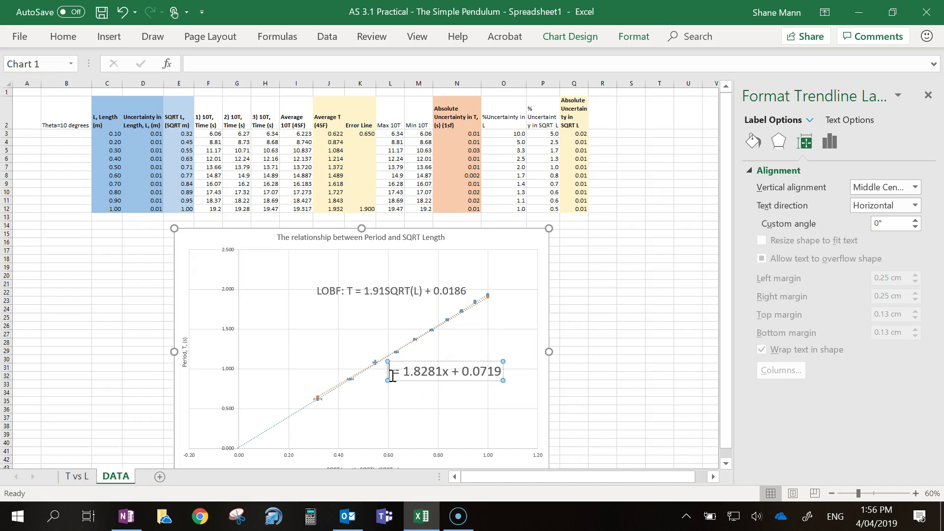
{"action": "type", "text": "LOWF "}
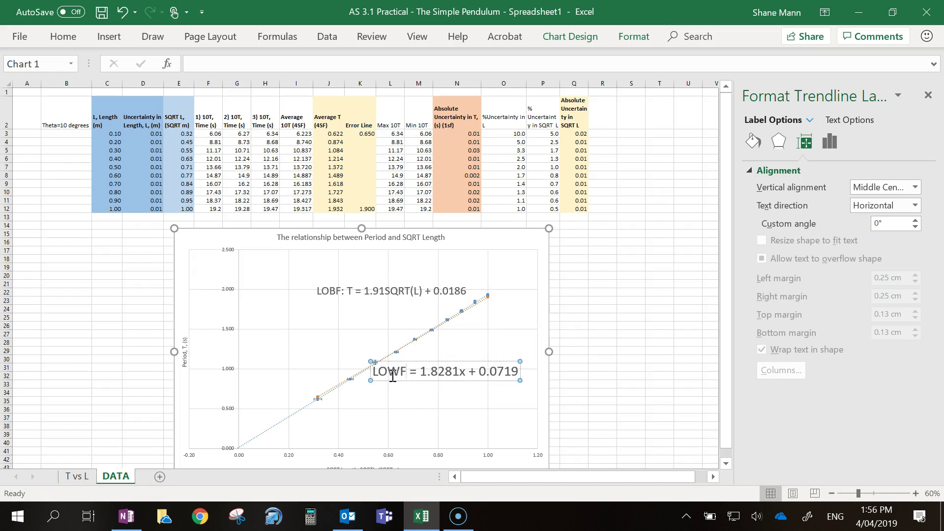
{"action": "type", "text": ": "}
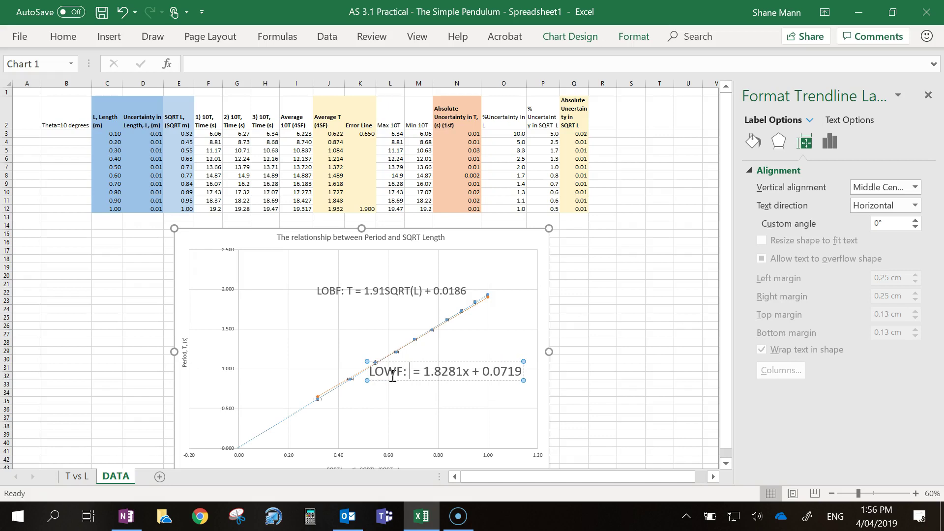
{"action": "type", "text": "T"}
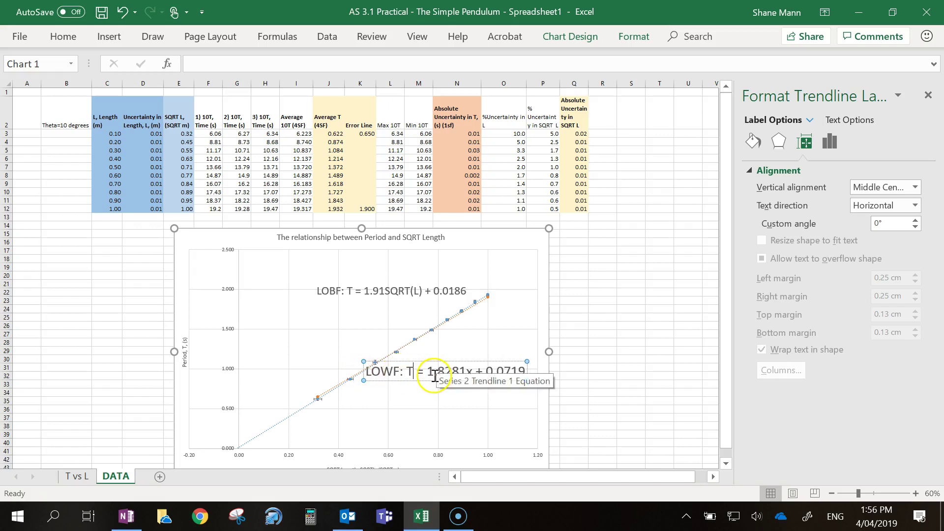
{"action": "left_click", "coordinate": [465, 371]}
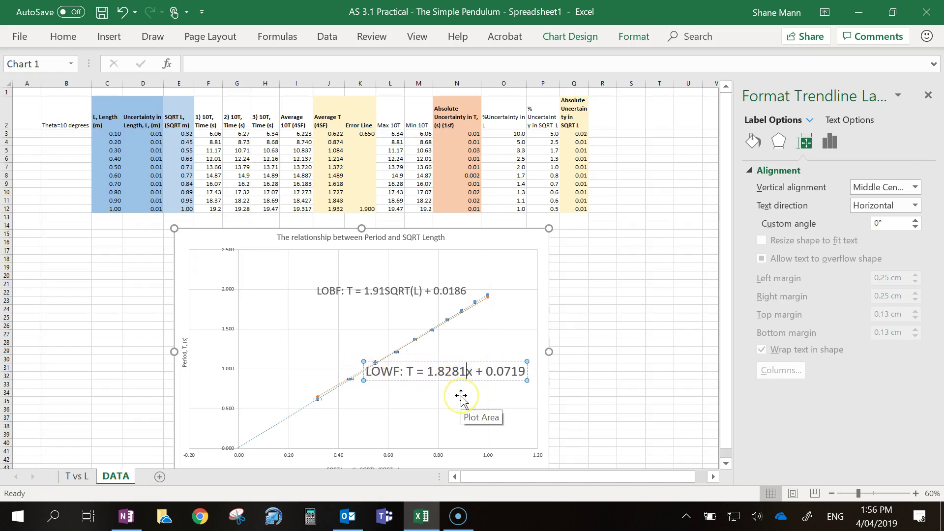
{"action": "key", "text": "BackSpace"}
{"action": "key", "text": "BackSpace"}
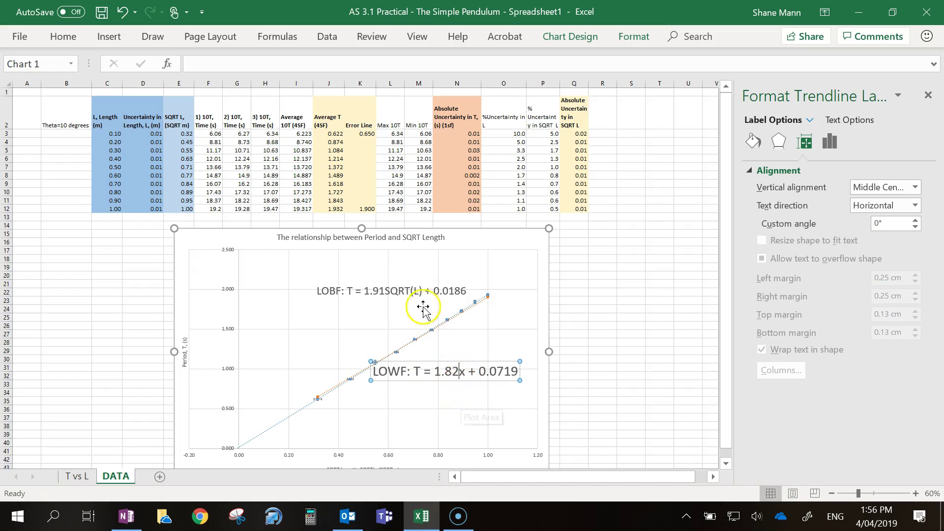
{"action": "left_click", "coordinate": [467, 378]}
{"action": "key", "text": "BackSpace"}
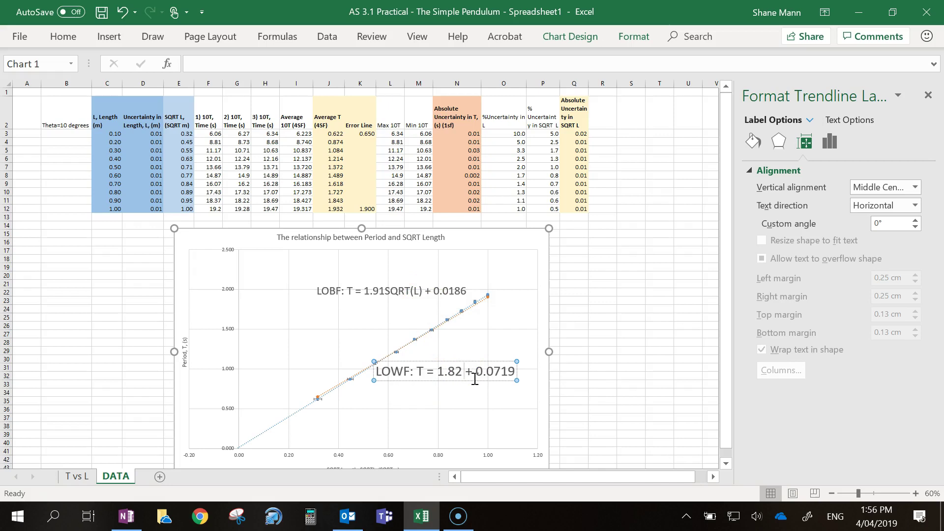
{"action": "type", "text": "SQRT"}
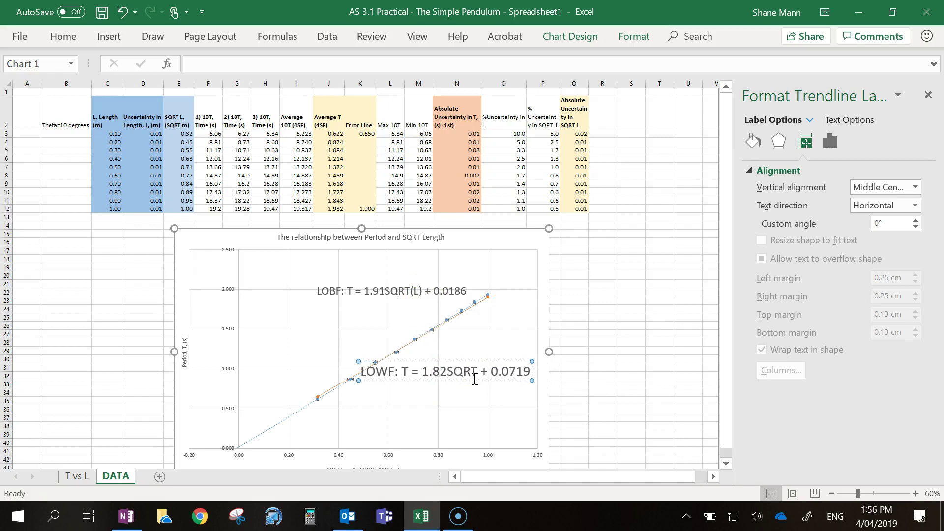
{"action": "type", "text": "(L)"}
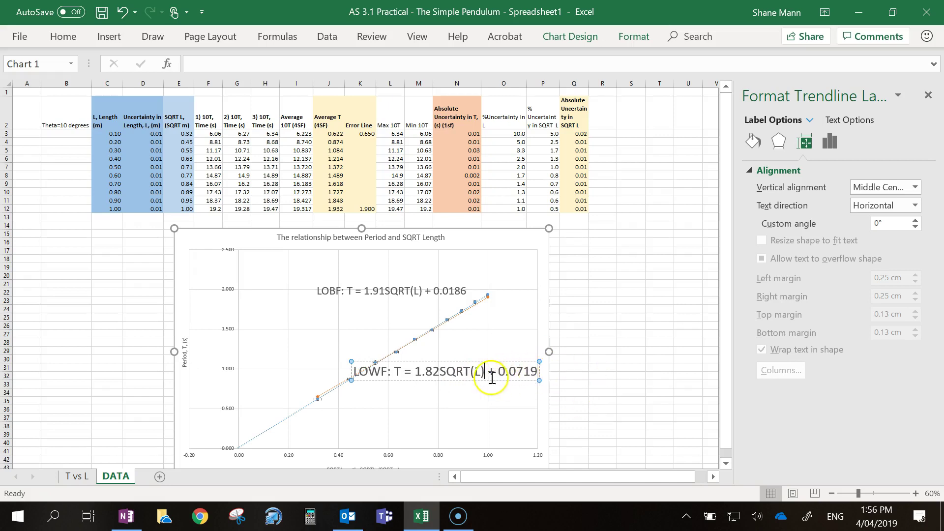
Place the LOWF label in the plot's lower right, below the data points, and deselect the chart
{"action": "left_click", "coordinate": [605, 384]}
{"action": "left_click", "coordinate": [430, 365]}
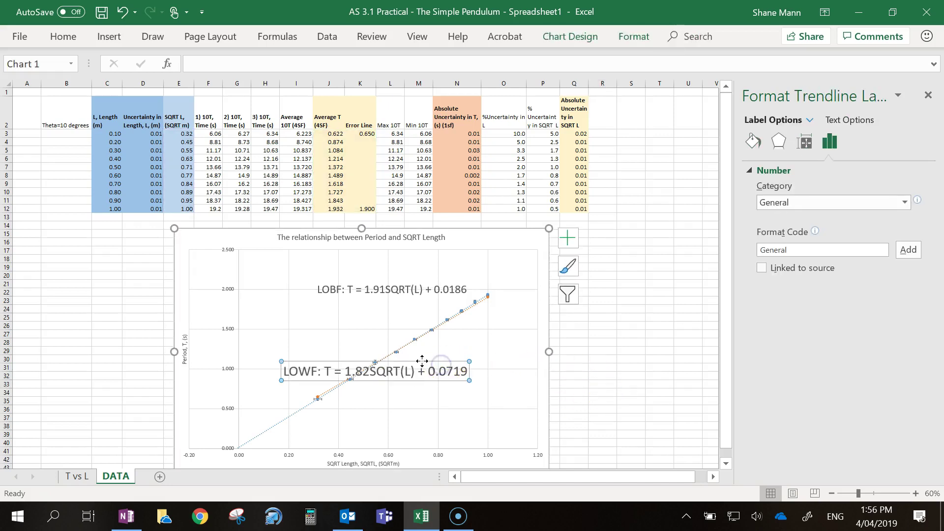
{"action": "left_click_drag", "start_coordinate": [514, 393], "coordinate": [514, 394]}
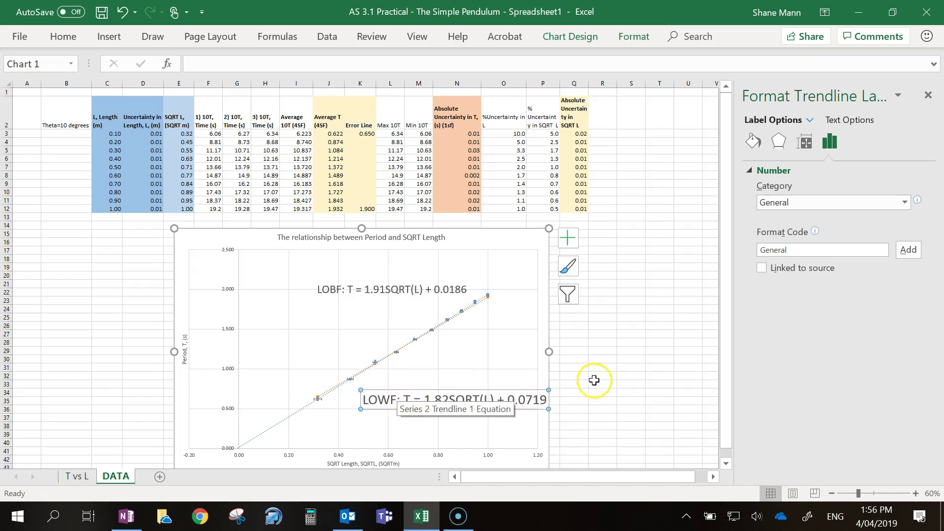
{"action": "left_click", "coordinate": [595, 384]}
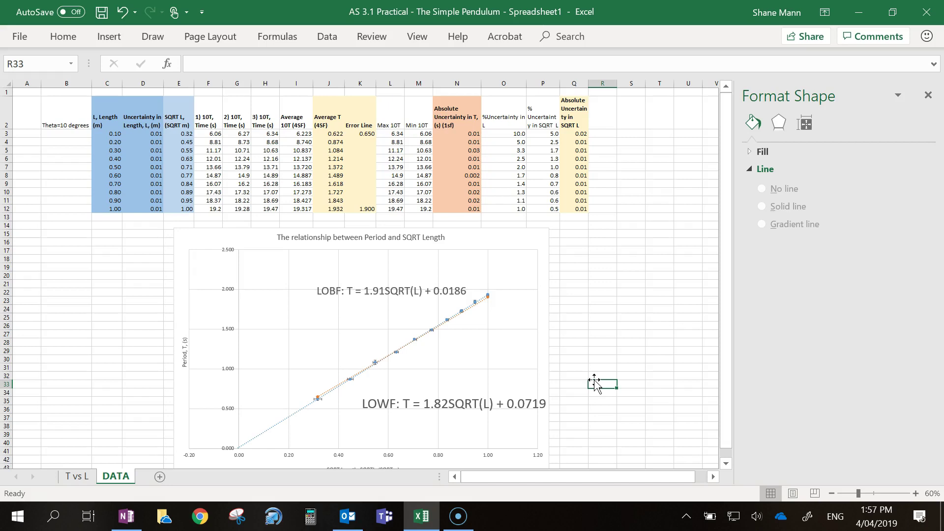
{"action": "left_click", "coordinate": [584, 327]}
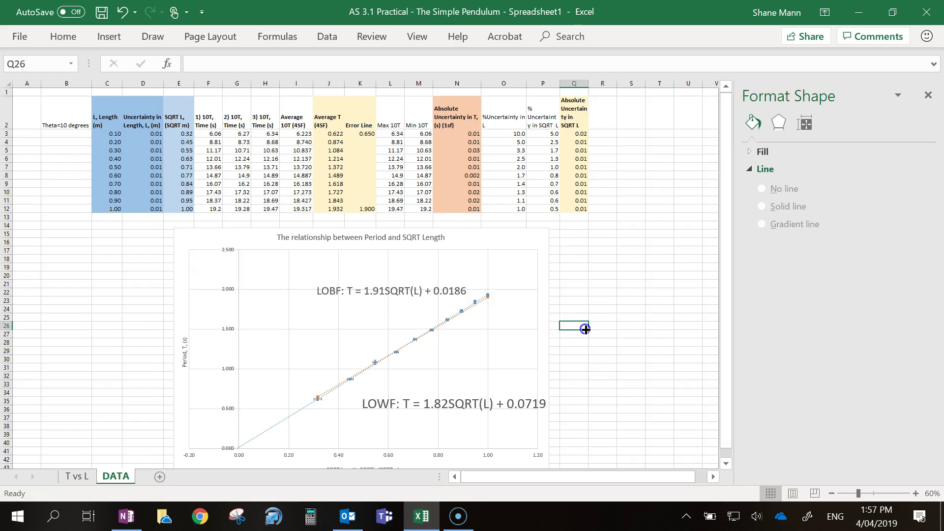